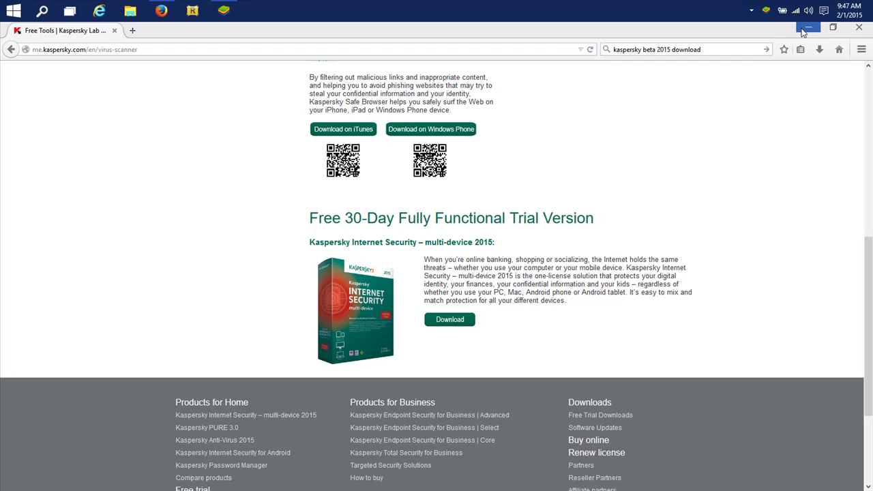
Step: Restore the maximized Firefox window to a smaller size and move it to the right
{"action": "left_click", "coordinate": [831, 28]}
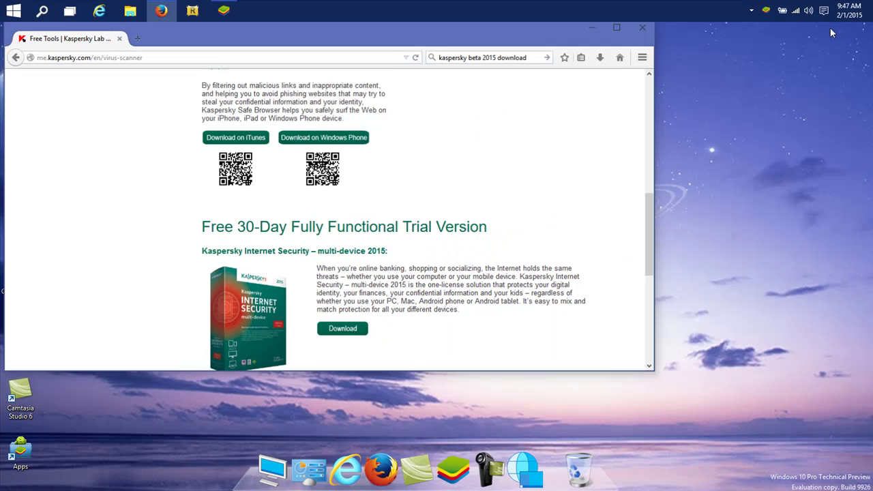
{"action": "left_click_drag", "start_coordinate": [486, 43], "coordinate": [657, 54]}
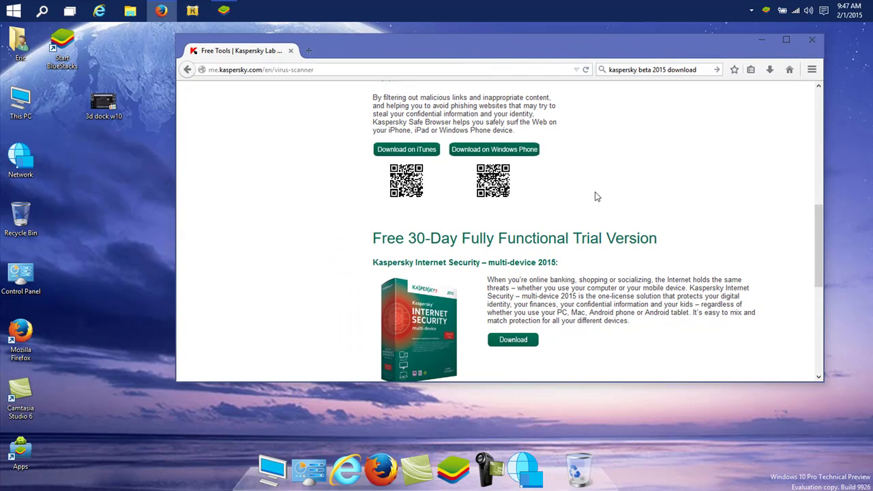
Step: Bring BlueStacks forward and leave WhatsApp's phone verification for the Android home screen
{"action": "left_click", "coordinate": [222, 10]}
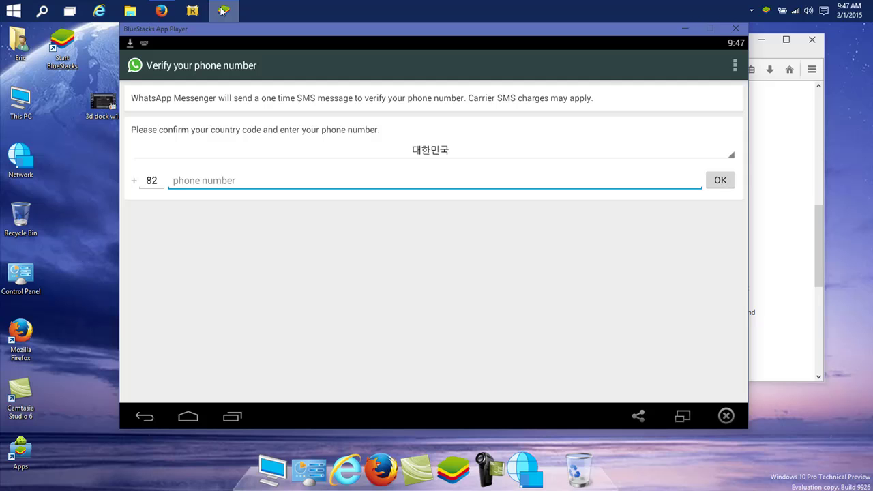
{"action": "left_click", "coordinate": [188, 416]}
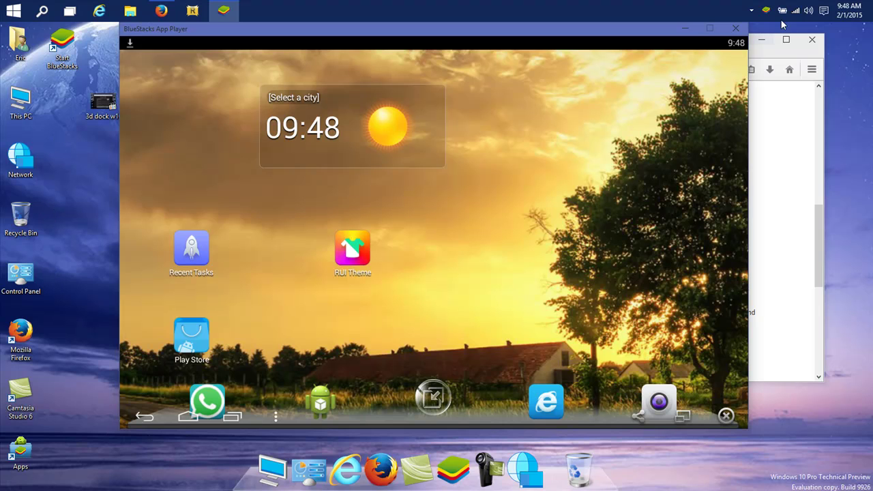
Step: Minimize BlueStacks and then the Firefox Kaspersky page to clear the desktop
{"action": "left_click", "coordinate": [683, 31]}
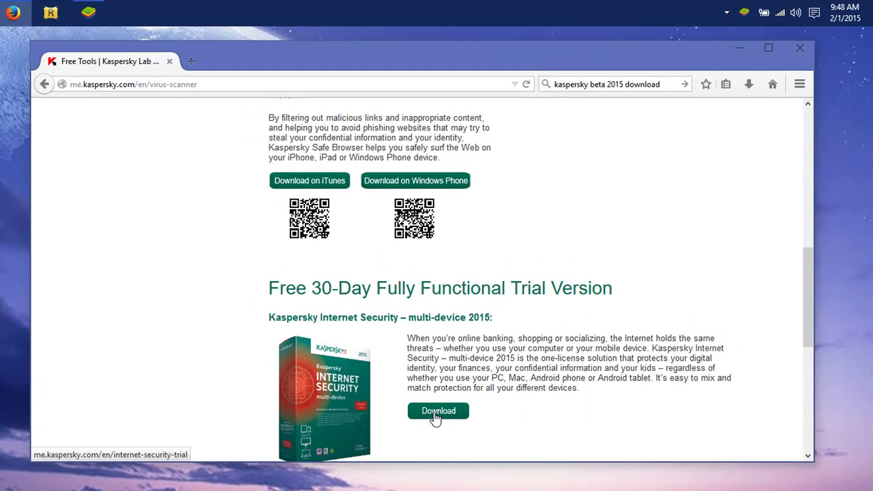
{"action": "mouse_move", "coordinate": [435, 418]}
{"action": "left_mouse_down"}
{"action": "mouse_move", "coordinate": [525, 395]}
{"action": "mouse_move", "coordinate": [438, 428]}
{"action": "mouse_move", "coordinate": [416, 391]}
{"action": "left_mouse_up"}
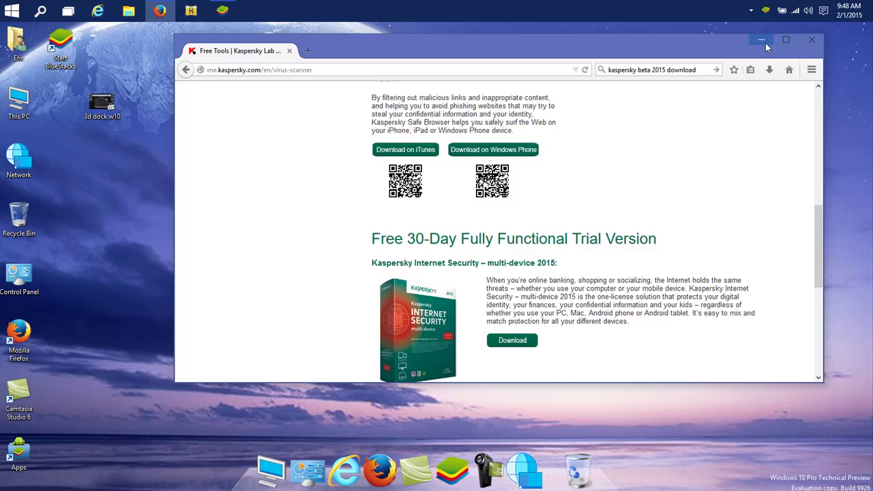
{"action": "left_click", "coordinate": [766, 43]}
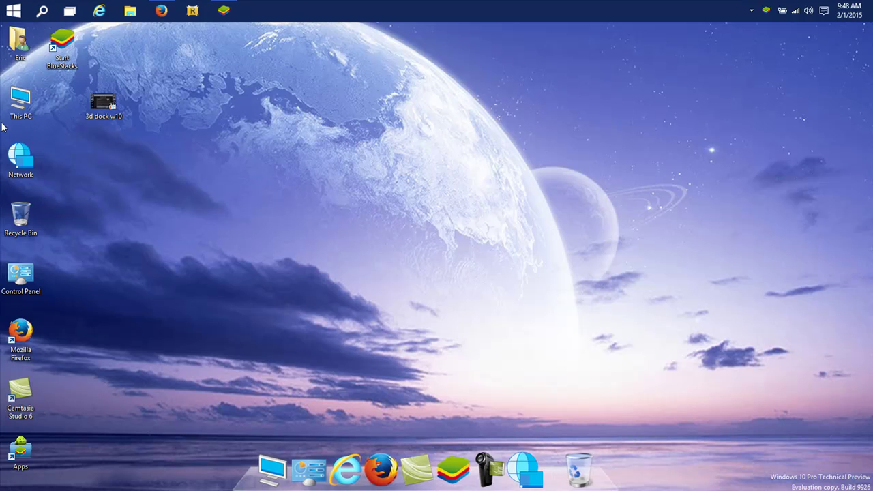
Step: Run the kis15.0.1.415en_6837 installer from Downloads and close the compatibility issues warning
{"action": "double_click", "coordinate": [19, 41]}
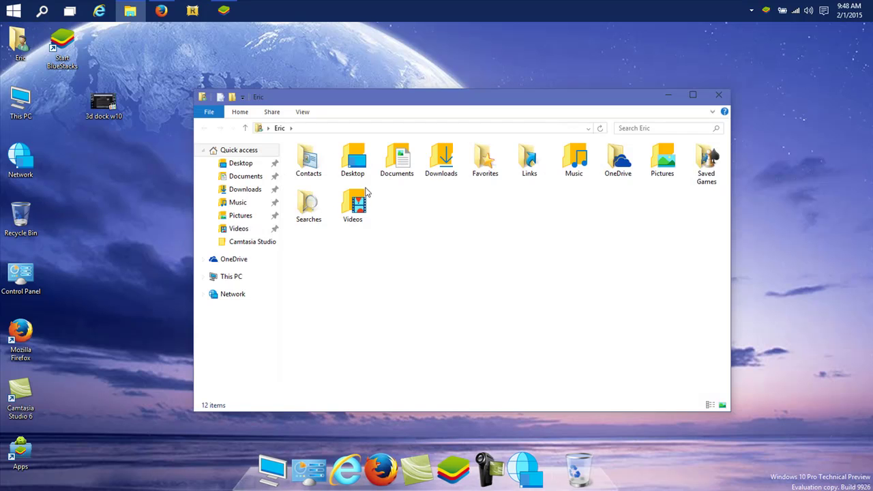
{"action": "double_click", "coordinate": [432, 173]}
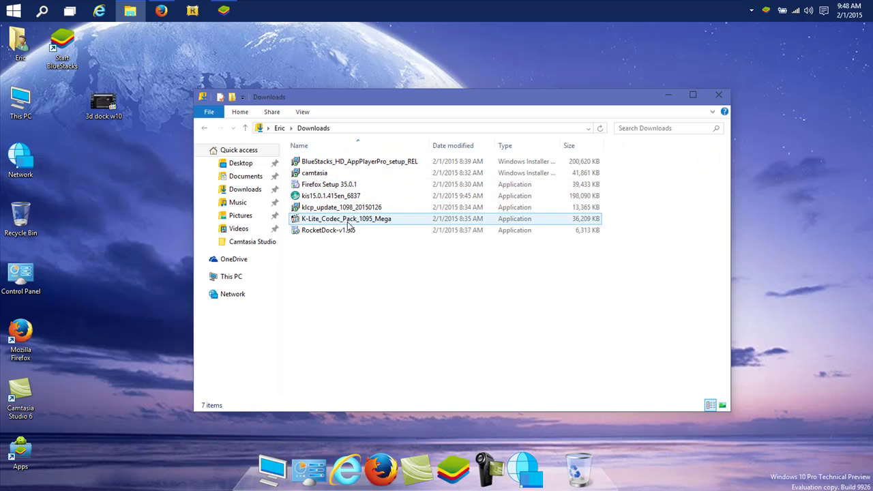
{"action": "left_click", "coordinate": [349, 197]}
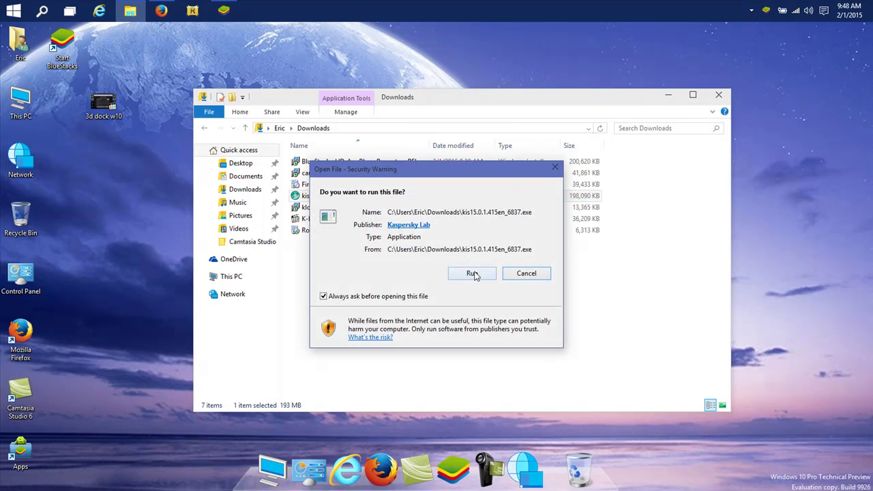
{"action": "left_click", "coordinate": [476, 273]}
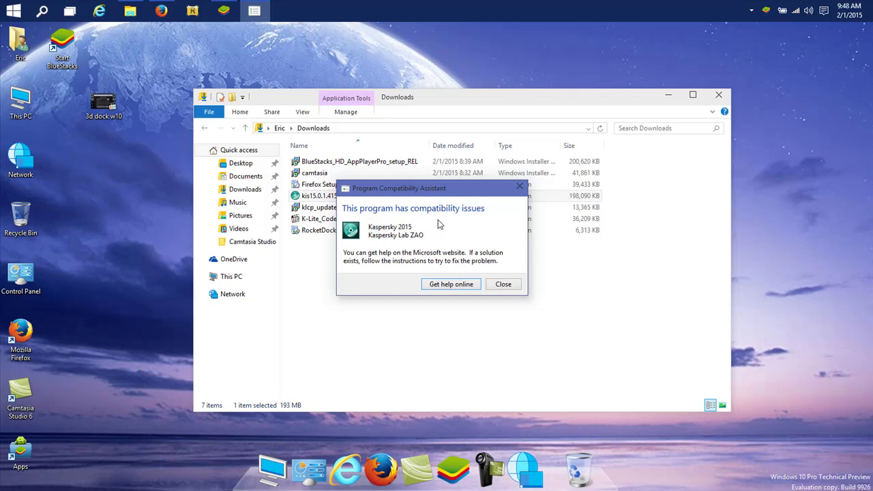
{"action": "left_click", "coordinate": [505, 288]}
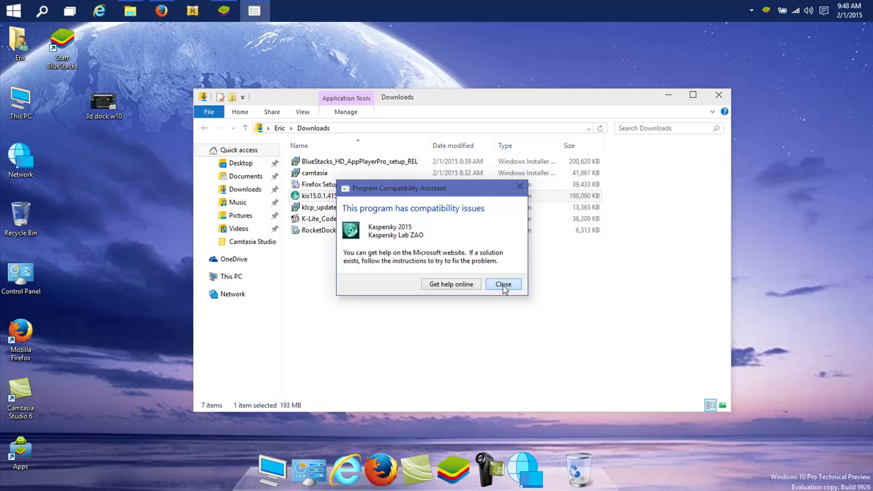
Step: Bring Firefox forward, reposition it, dismiss its search suggestions, and minimize it again
{"action": "left_click", "coordinate": [168, 11]}
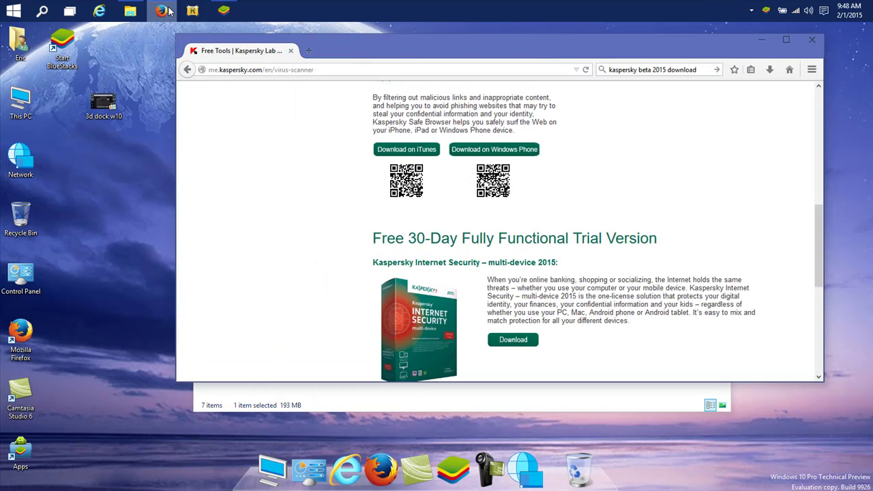
{"action": "mouse_move", "coordinate": [414, 60]}
{"action": "left_mouse_down"}
{"action": "mouse_move", "coordinate": [298, 64]}
{"action": "mouse_move", "coordinate": [322, 85]}
{"action": "left_mouse_up"}
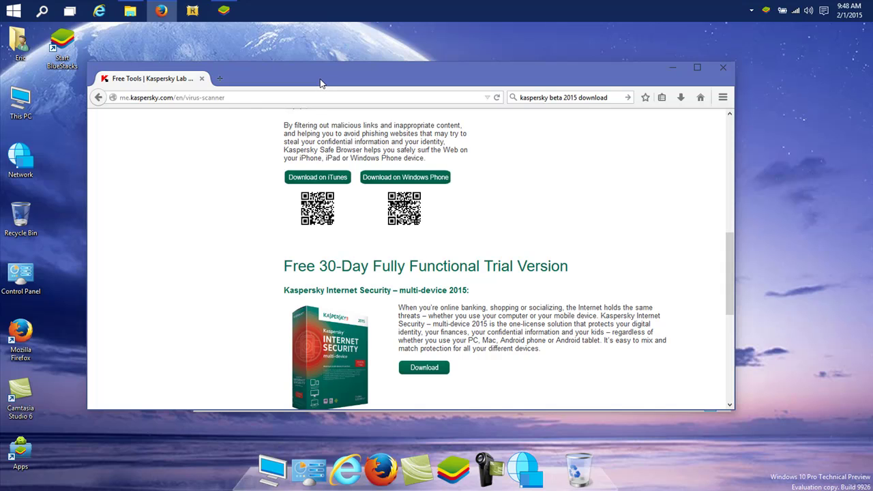
{"action": "left_click", "coordinate": [611, 97]}
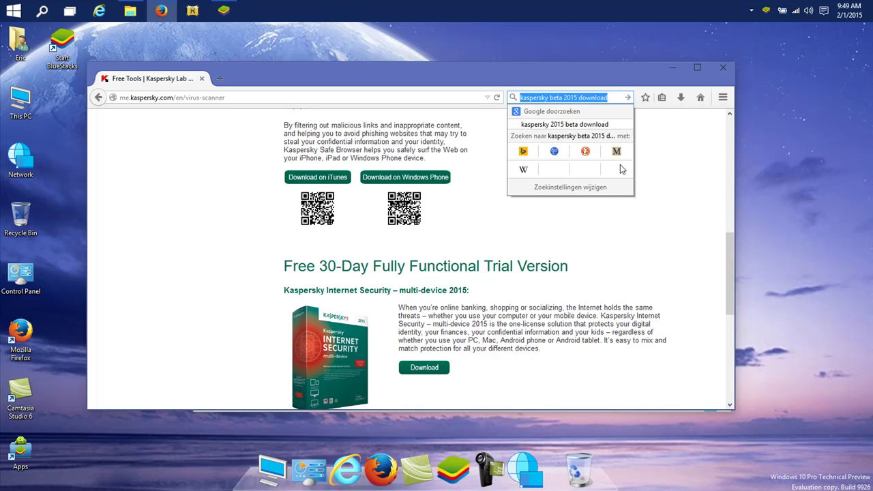
{"action": "key", "text": "Escape"}
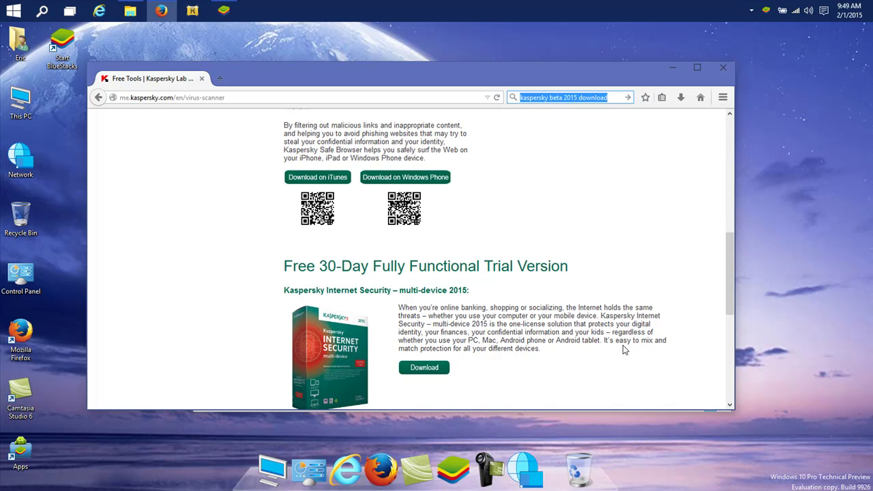
{"action": "left_click", "coordinate": [675, 67]}
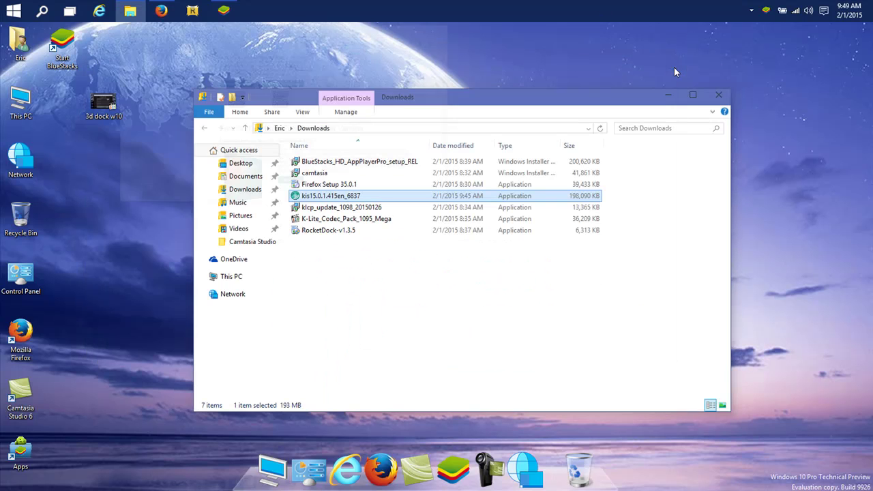
Step: Launch Windows Defender from the Windows System group in the Start menu's app list
{"action": "left_click", "coordinate": [21, 11]}
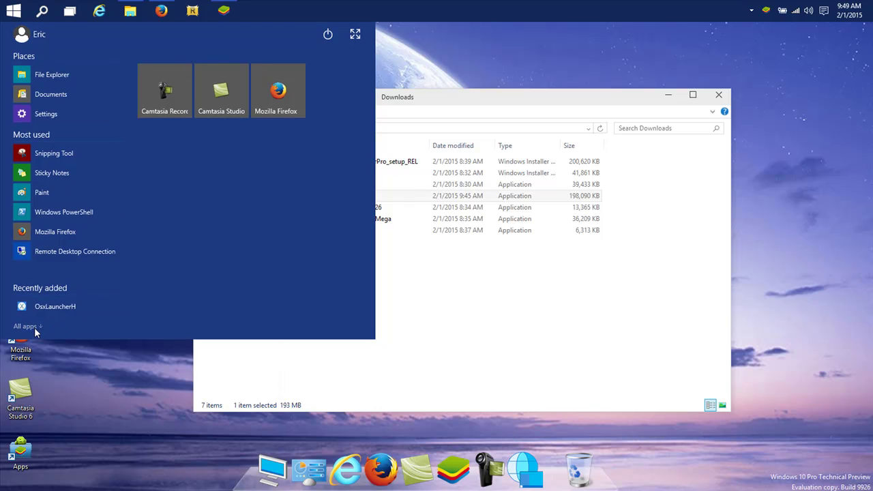
{"action": "left_click", "coordinate": [26, 326]}
{"action": "scroll", "coordinate": [102, 222], "scroll_direction": "down", "scroll_amount": 1}
{"action": "scroll", "coordinate": [102, 226], "scroll_direction": "down", "scroll_amount": 5}
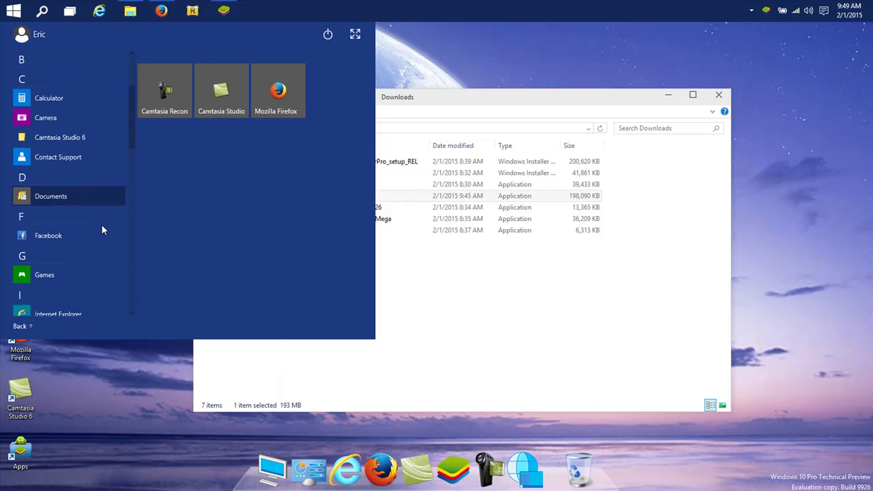
{"action": "scroll", "coordinate": [96, 229], "scroll_direction": "down", "scroll_amount": 6}
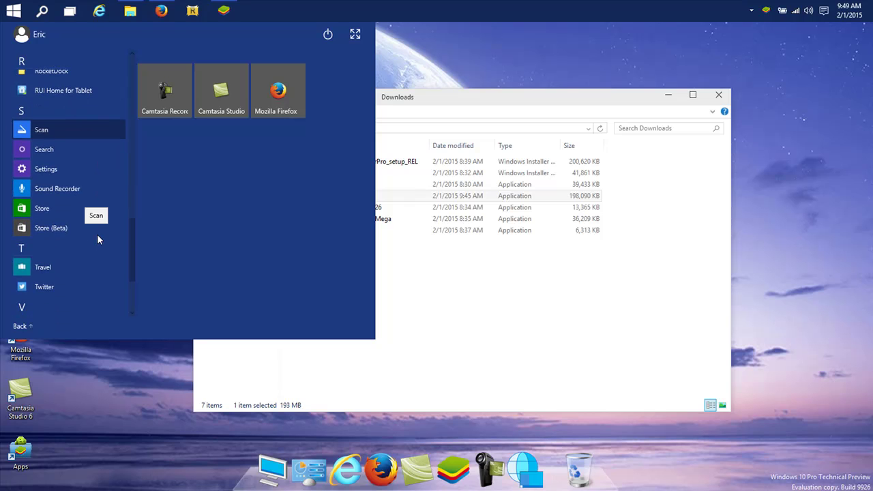
{"action": "scroll", "coordinate": [97, 239], "scroll_direction": "down", "scroll_amount": 4}
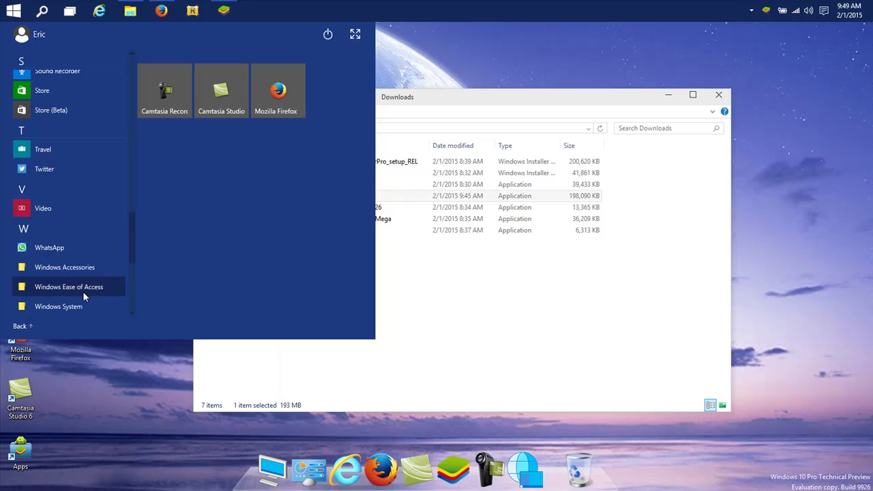
{"action": "left_click_drag", "start_coordinate": [129, 248], "coordinate": [127, 322]}
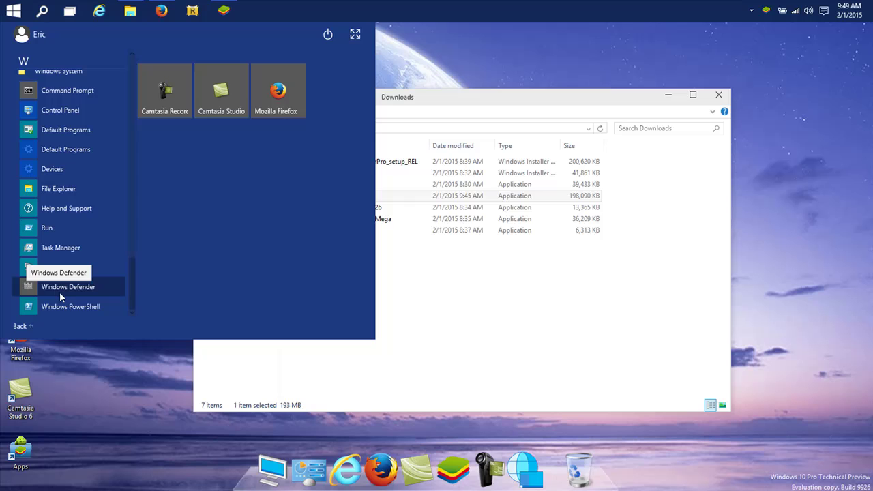
{"action": "left_click", "coordinate": [60, 292]}
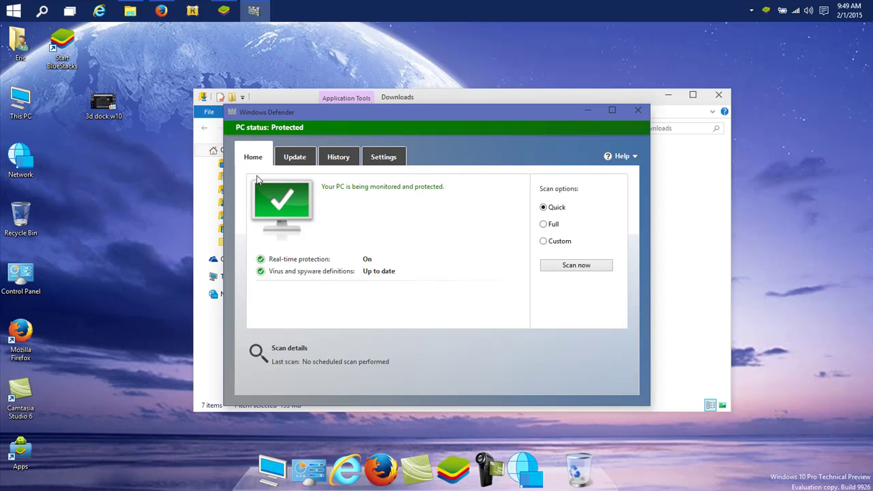
Step: Start a virus and spyware definition update in Windows Defender, then close it
{"action": "left_click", "coordinate": [293, 161]}
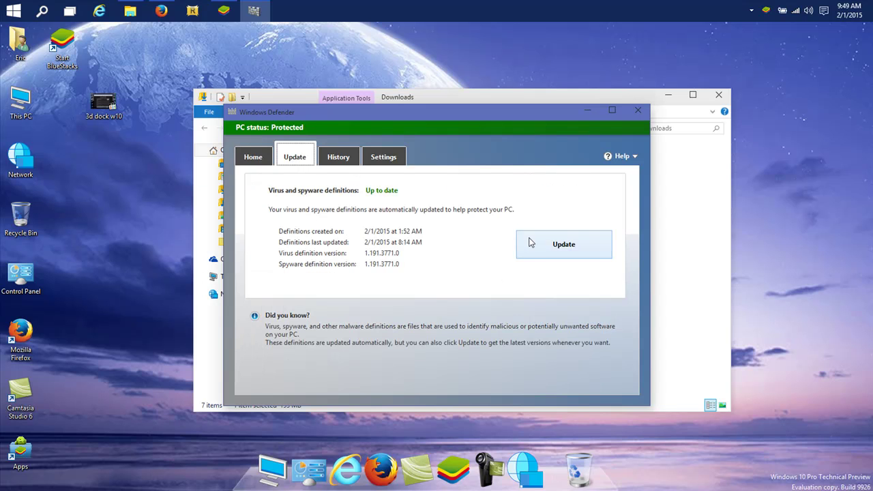
{"action": "left_click", "coordinate": [536, 244]}
{"action": "left_click", "coordinate": [638, 110]}
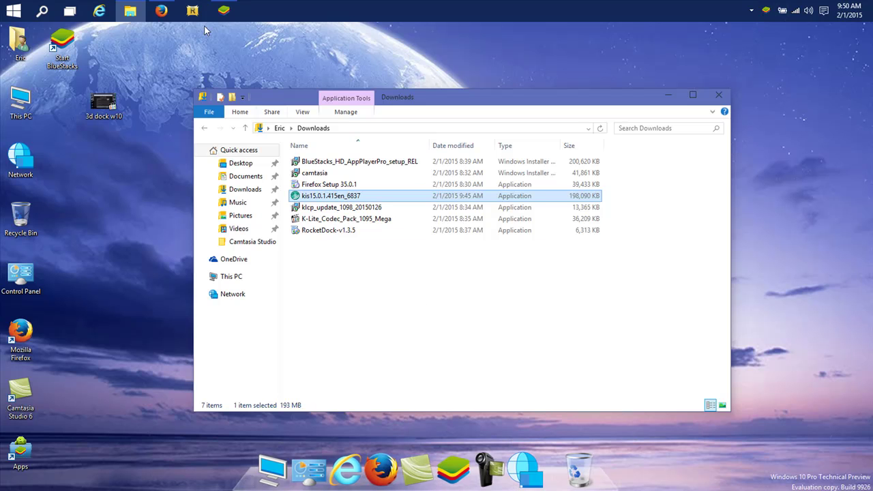
Step: Search 'bitdefender trial total security download' and open the 'Trial Downloads - Bitdefender' result
{"action": "left_click", "coordinate": [163, 9]}
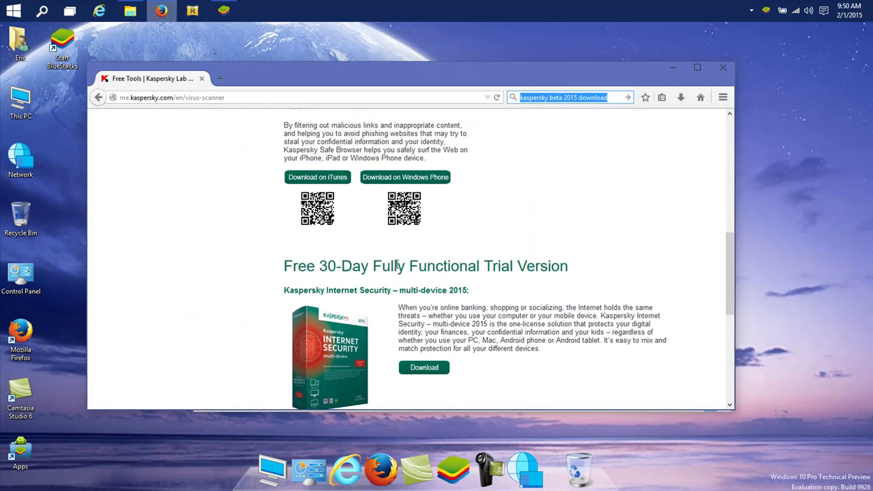
{"action": "type", "text": "bi"}
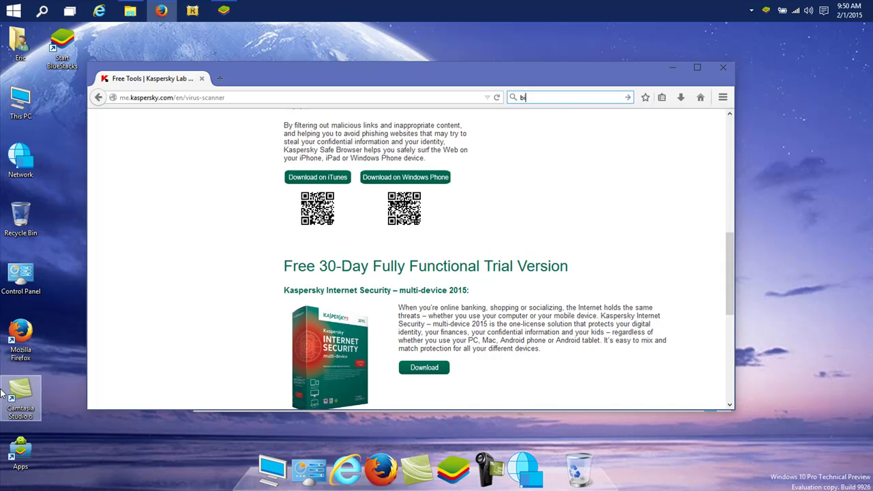
{"action": "type", "text": "tdefender"}
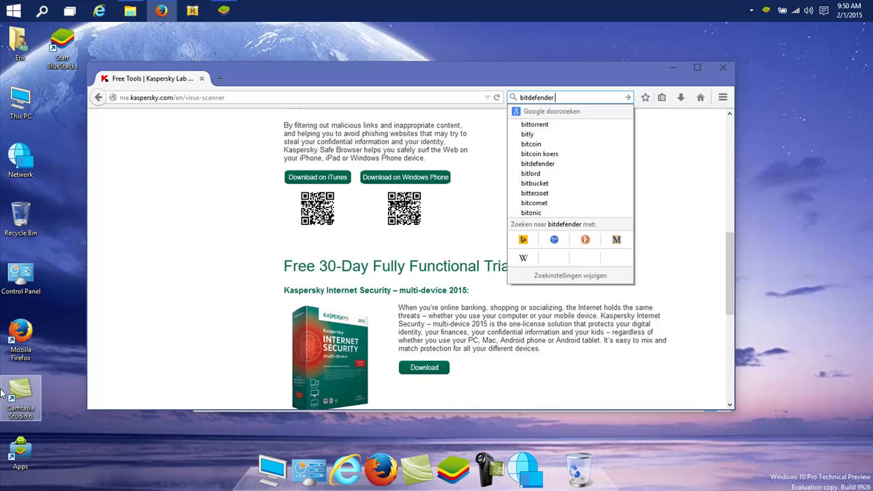
{"action": "type", "text": "trial tota"}
{"action": "type", "text": "l securit"}
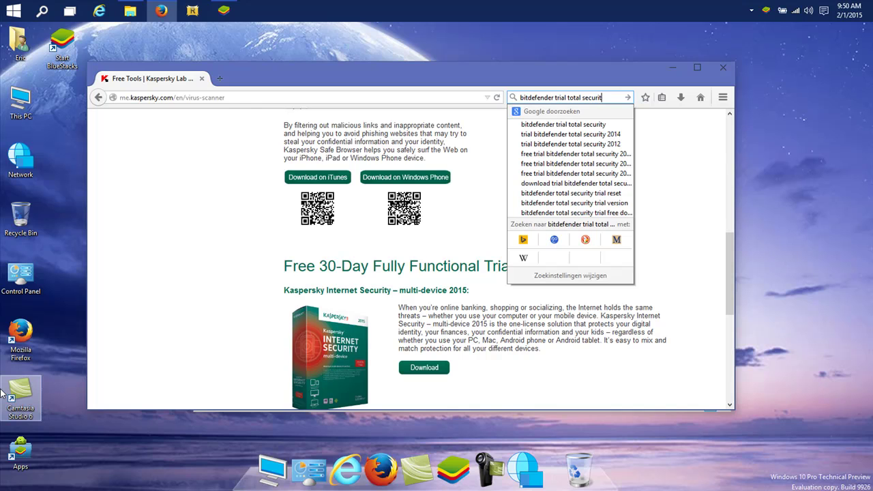
{"action": "type", "text": " downl"}
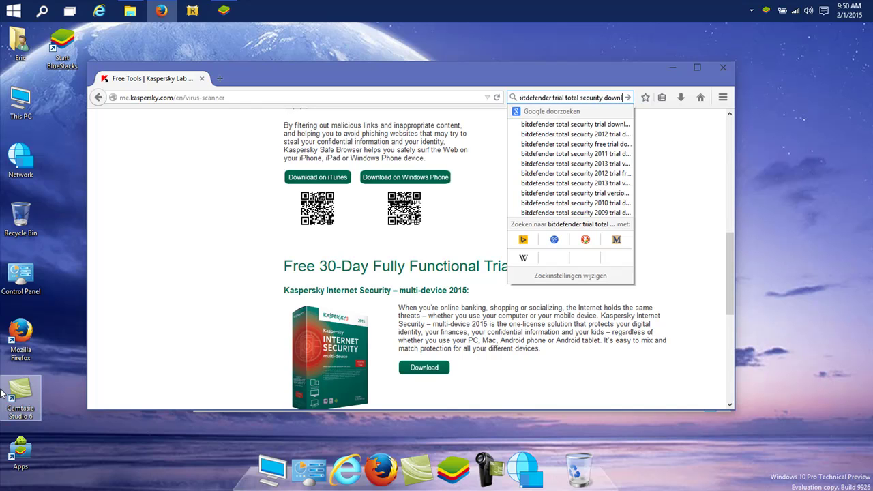
{"action": "type", "text": "oad"}
{"action": "key", "text": "Return"}
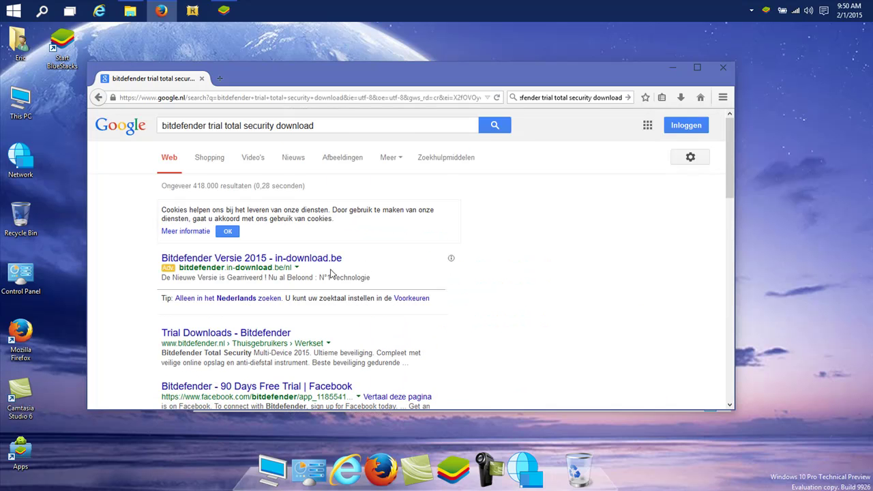
{"action": "scroll", "coordinate": [331, 273], "scroll_direction": "down", "scroll_amount": 2}
{"action": "left_click", "coordinate": [258, 267]}
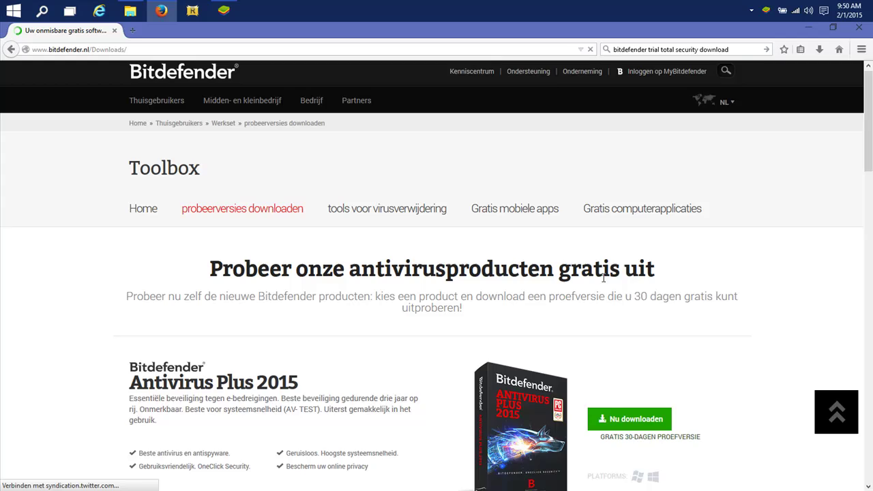
Step: Request the Antivirus Plus 2015 trial by submitting an e-mail address, declining caret browsing
{"action": "scroll", "coordinate": [604, 278], "scroll_direction": "down", "scroll_amount": 3}
{"action": "left_click", "coordinate": [632, 309]}
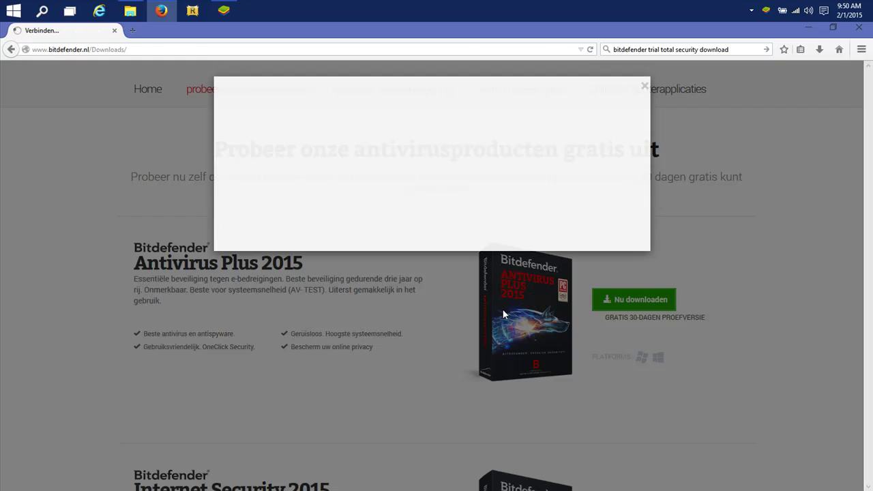
{"action": "left_click", "coordinate": [452, 165]}
{"action": "type", "text": "acer"}
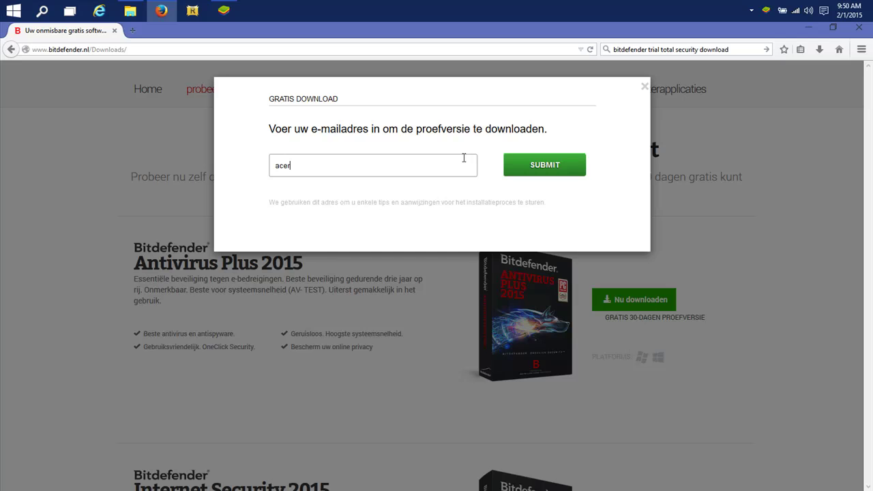
{"action": "key", "text": "F7"}
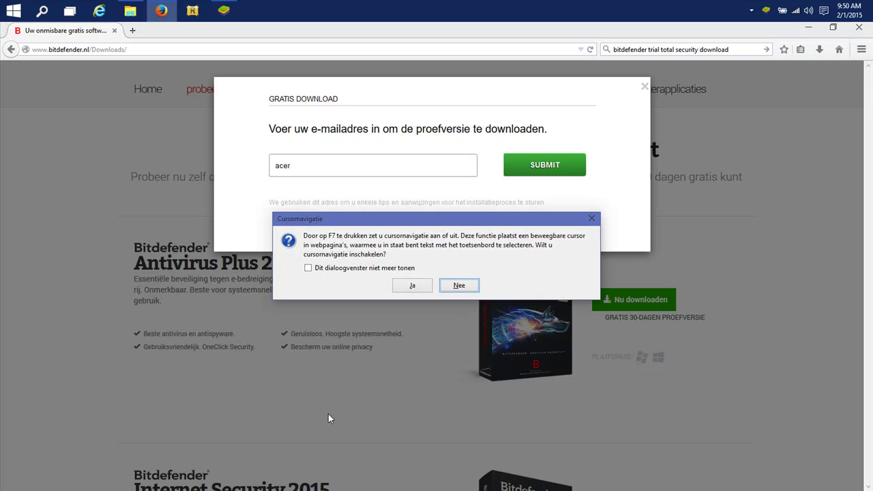
{"action": "left_click", "coordinate": [459, 286]}
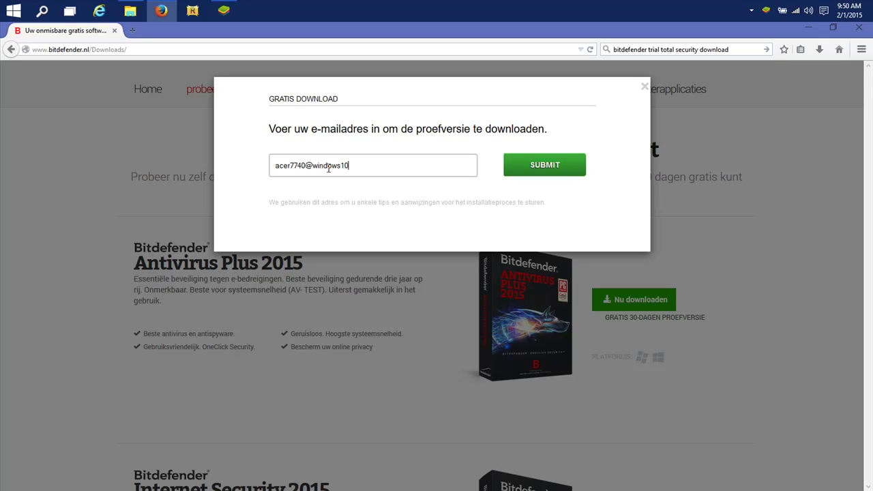
{"action": "type", "text": "rg"}
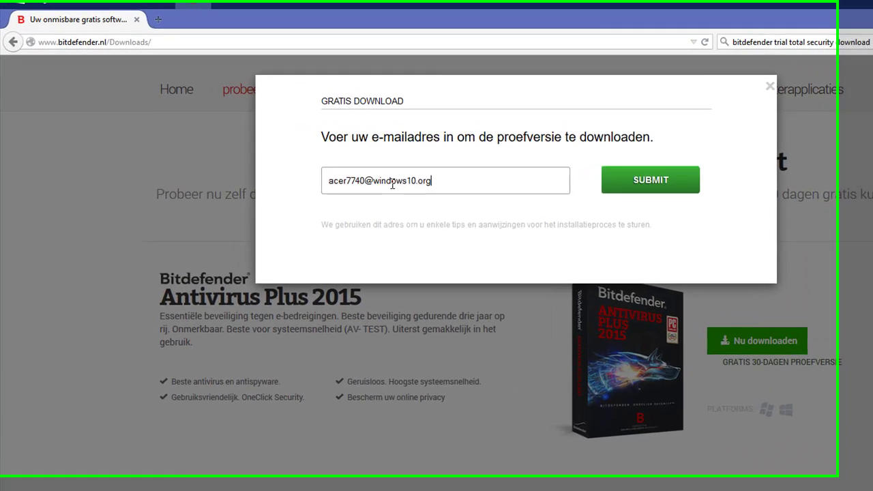
{"action": "key", "text": "Return"}
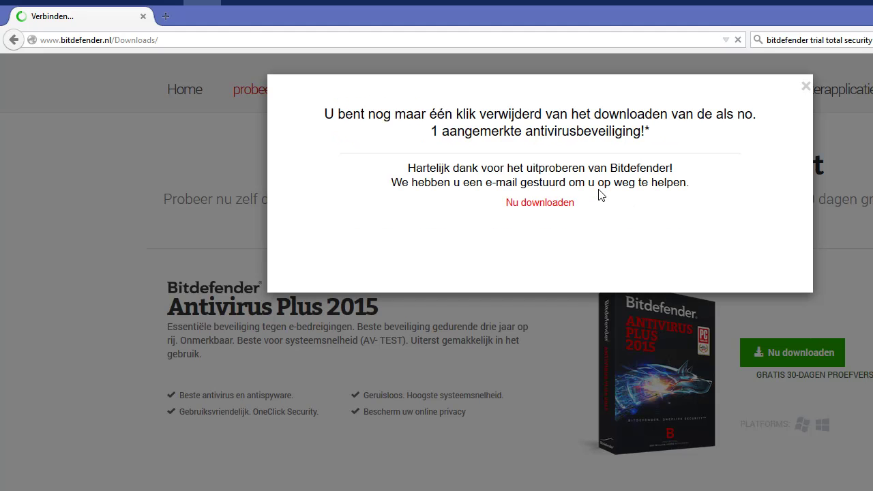
Step: Download and save the Antivirus Plus 2015 installer bitdefender_antivirus.exe
{"action": "left_click", "coordinate": [567, 203]}
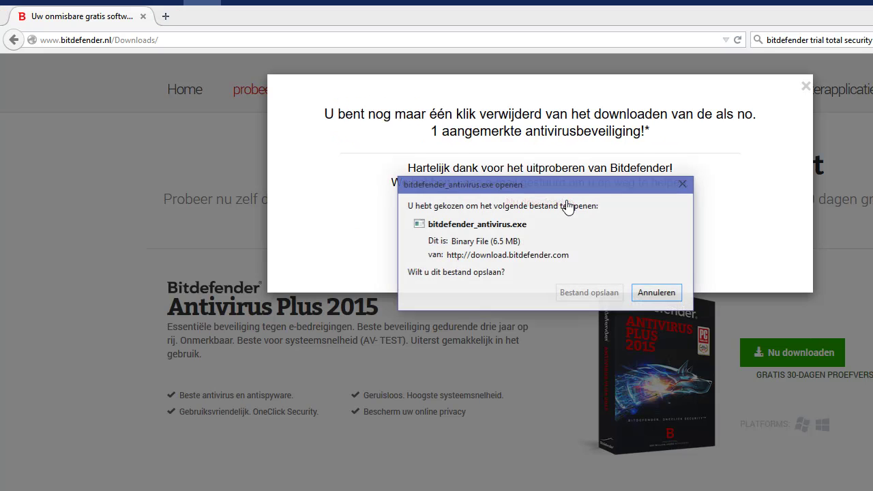
{"action": "left_click", "coordinate": [569, 293]}
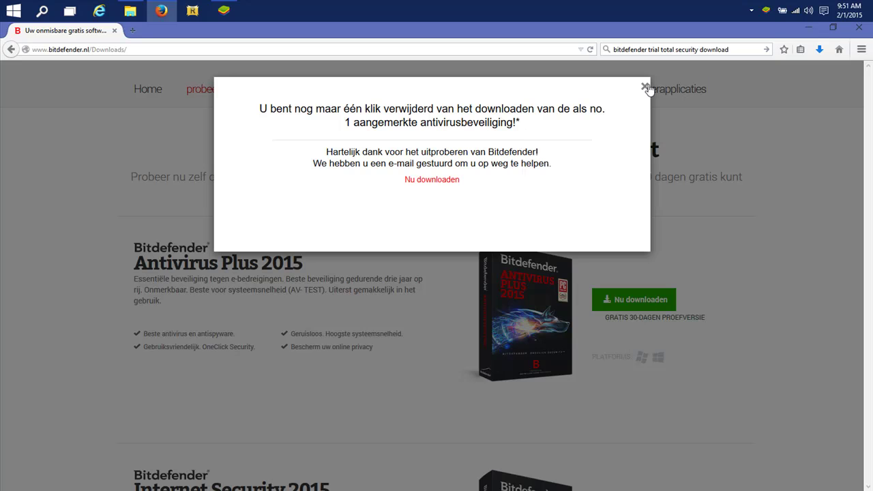
{"action": "left_click", "coordinate": [645, 87]}
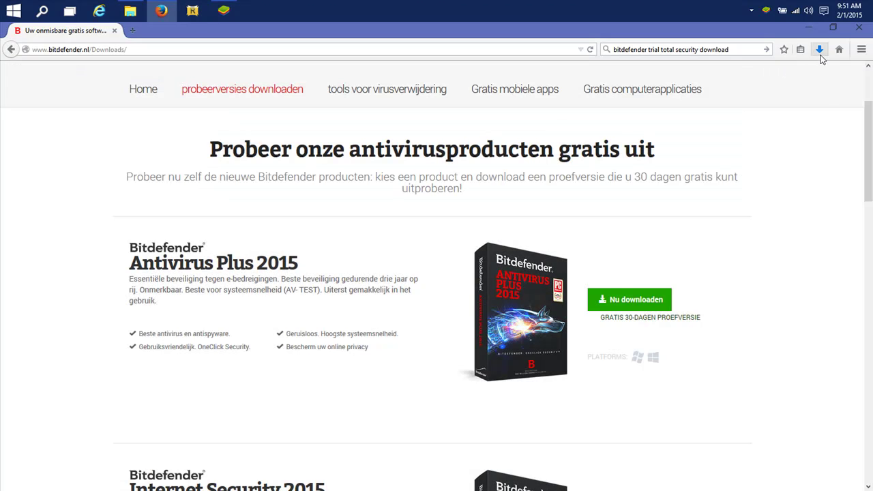
Step: Run bitdefender_antivirus.exe from the recent downloads list, then return to Firefox
{"action": "left_click", "coordinate": [821, 51]}
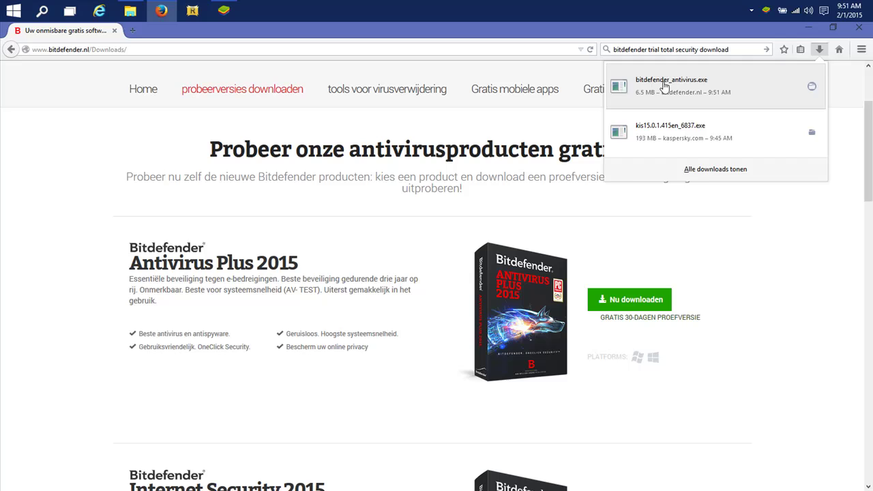
{"action": "left_click", "coordinate": [666, 85]}
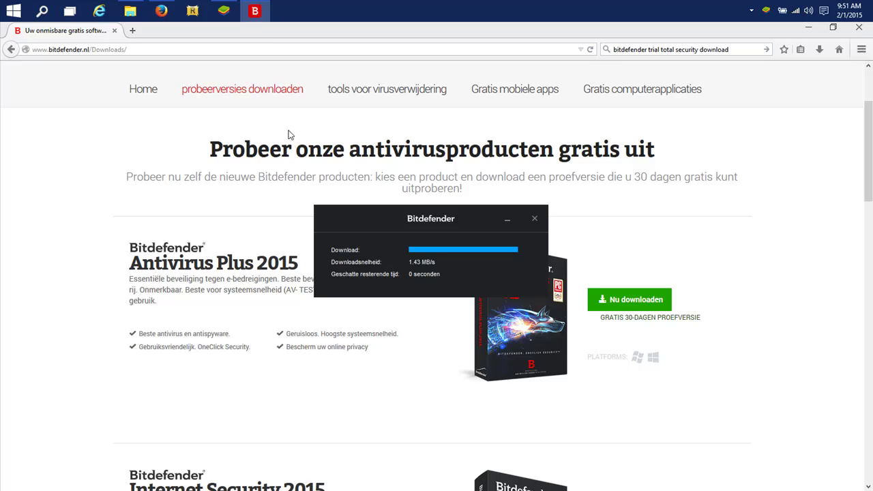
{"action": "left_click", "coordinate": [751, 10]}
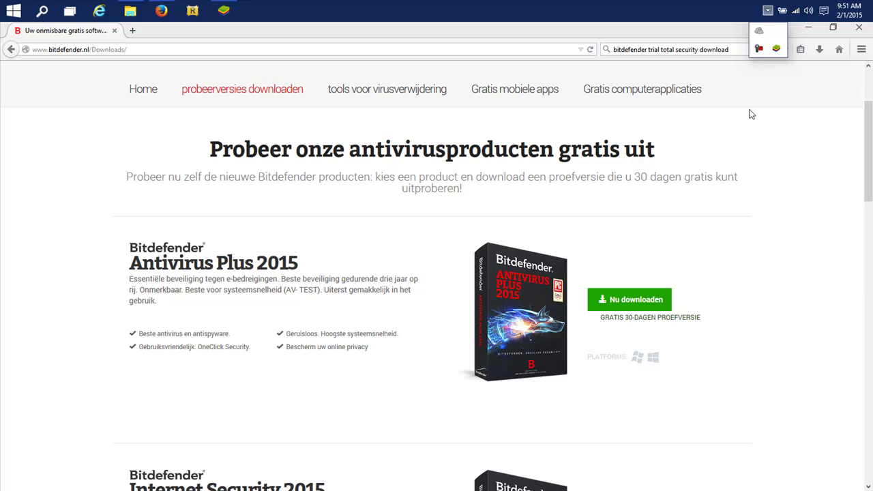
{"action": "left_click", "coordinate": [796, 174]}
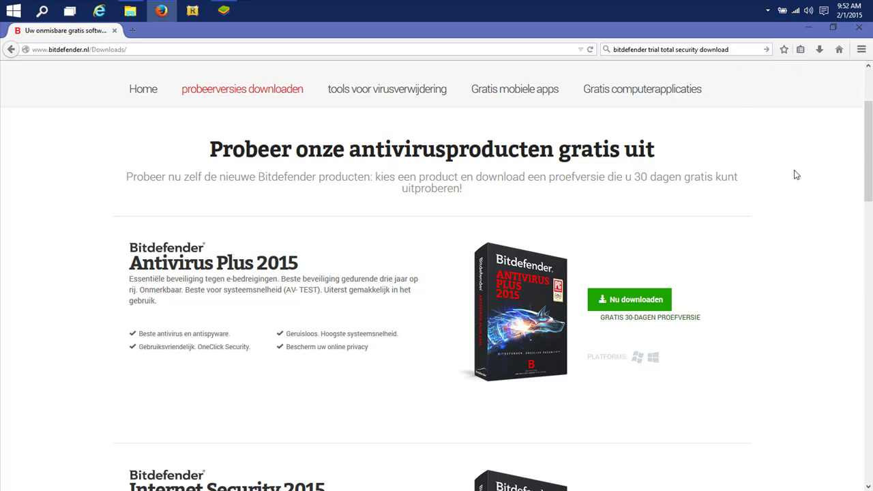
Step: Minimize Firefox and the Downloads window, then switch off 'Stuur anonieme gebruiksrapporten'
{"action": "left_click", "coordinate": [807, 31]}
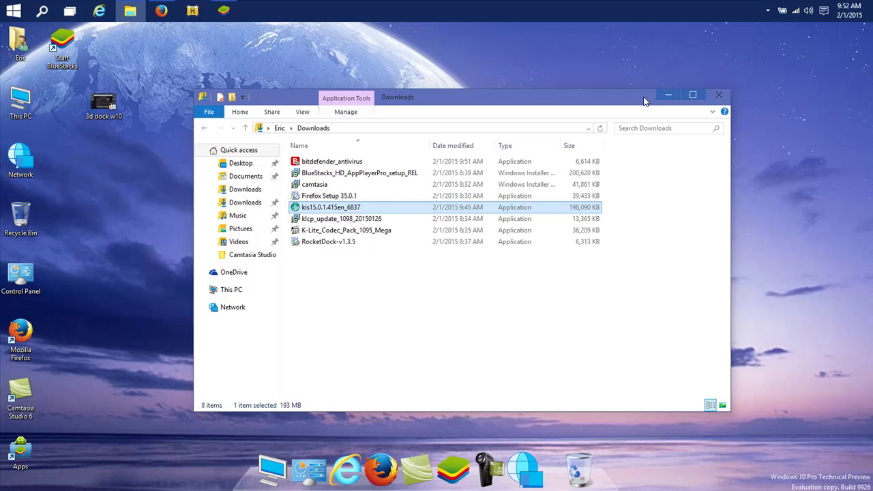
{"action": "left_click", "coordinate": [673, 97]}
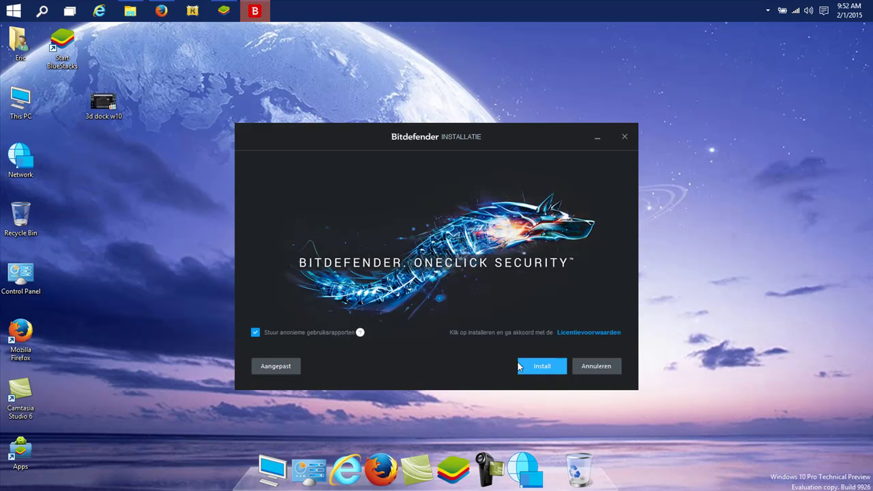
{"action": "left_click", "coordinate": [256, 333]}
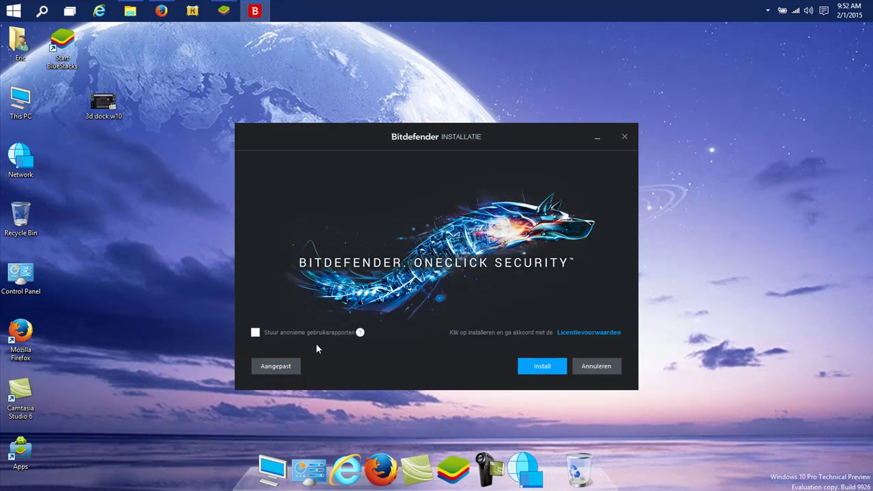
{"action": "left_click", "coordinate": [550, 368]}
Step: Review the Aangepast settings and install Bitdefender to C:\Program Files\Bitdefender\Bitdefender 2015\
{"action": "left_click", "coordinate": [281, 367]}
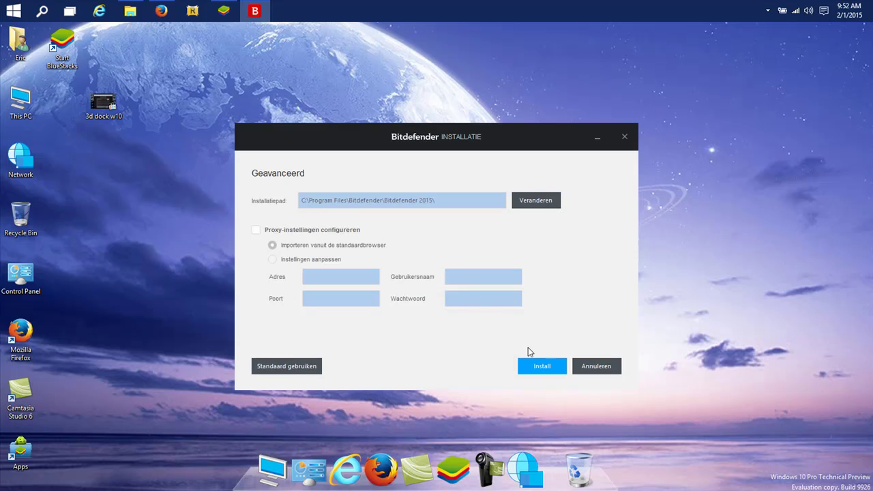
{"action": "left_click", "coordinate": [539, 367]}
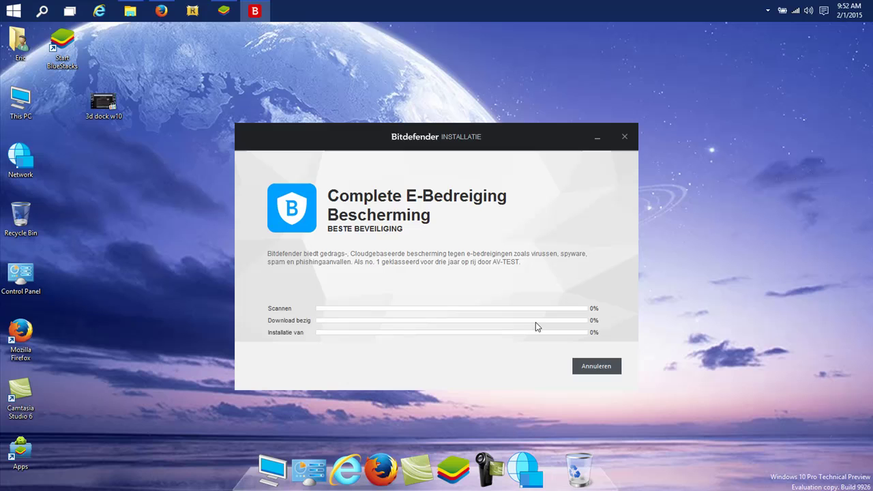
{"action": "left_click", "coordinate": [768, 11]}
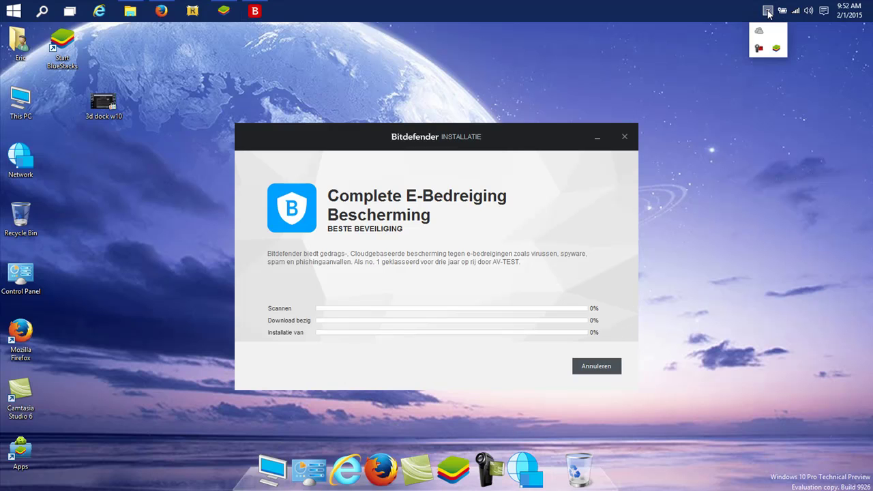
{"action": "left_click", "coordinate": [759, 50]}
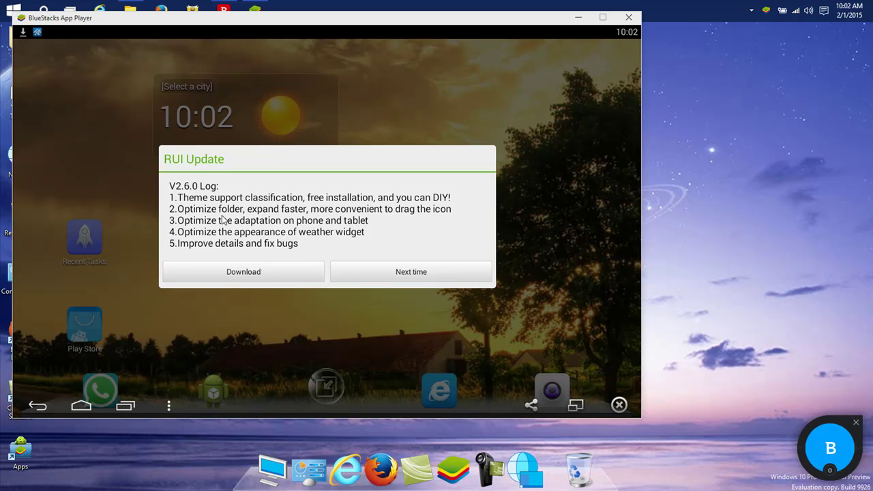
Step: Choose 'Next time' on the RUI update, minimize BlueStacks, and open the Bitdefender dashboard
{"action": "left_click", "coordinate": [351, 271]}
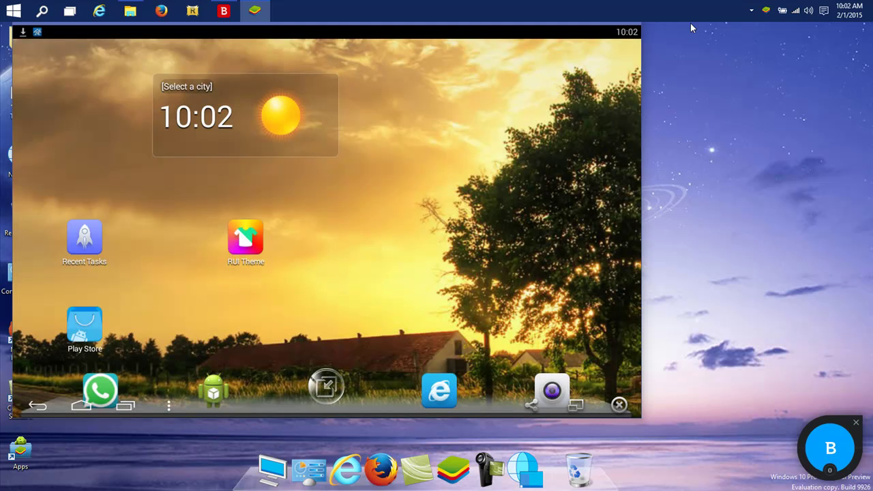
{"action": "left_click_drag", "start_coordinate": [607, 23], "coordinate": [614, 48]}
{"action": "left_click", "coordinate": [592, 45]}
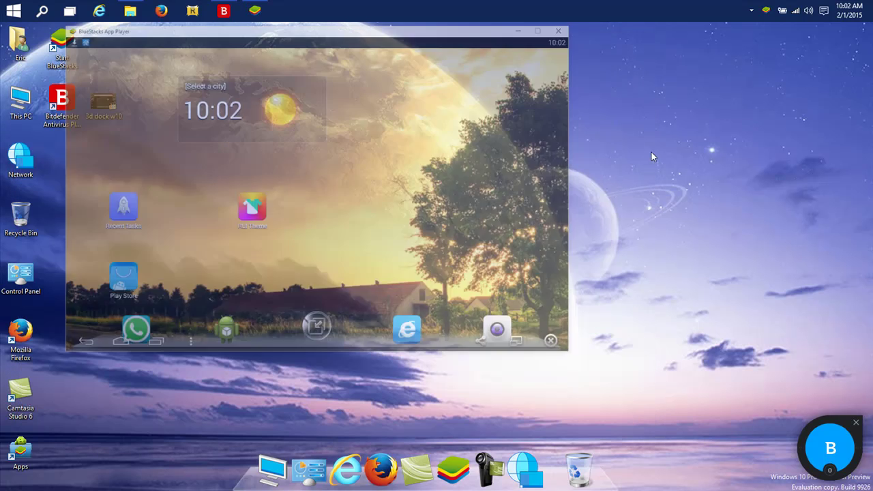
{"action": "left_click", "coordinate": [837, 448]}
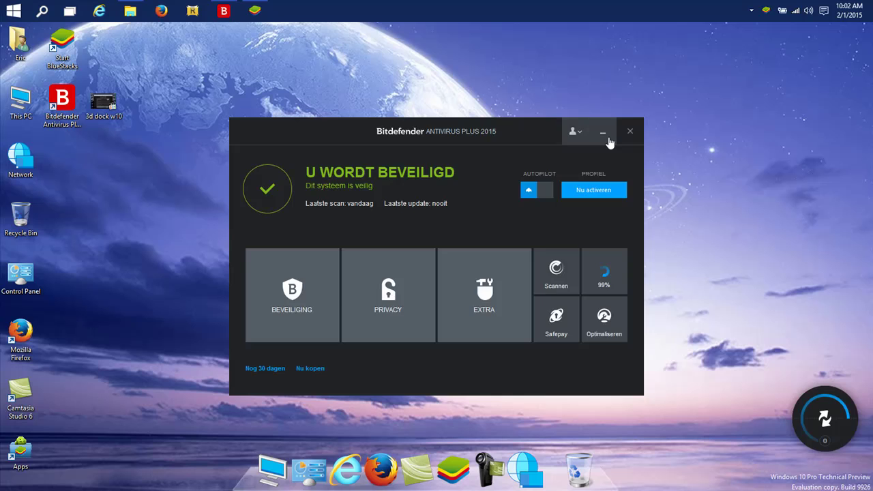
Step: Minimize Bitdefender, close and relaunch BlueStacks, then start WhatsApp to reach phone verification
{"action": "left_click", "coordinate": [603, 131]}
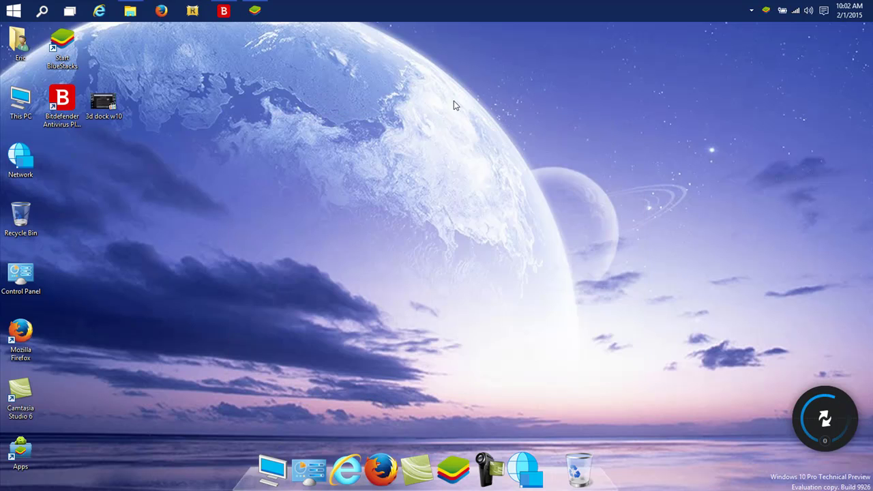
{"action": "left_click", "coordinate": [254, 10]}
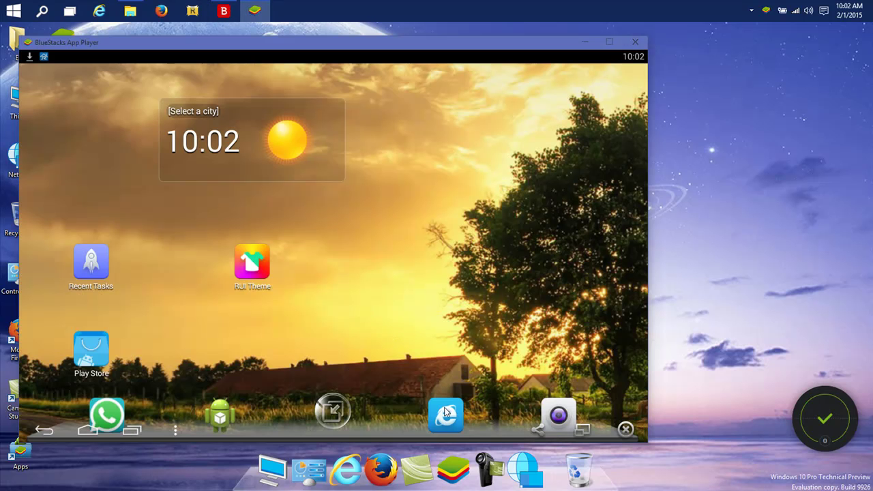
{"action": "left_click", "coordinate": [627, 429]}
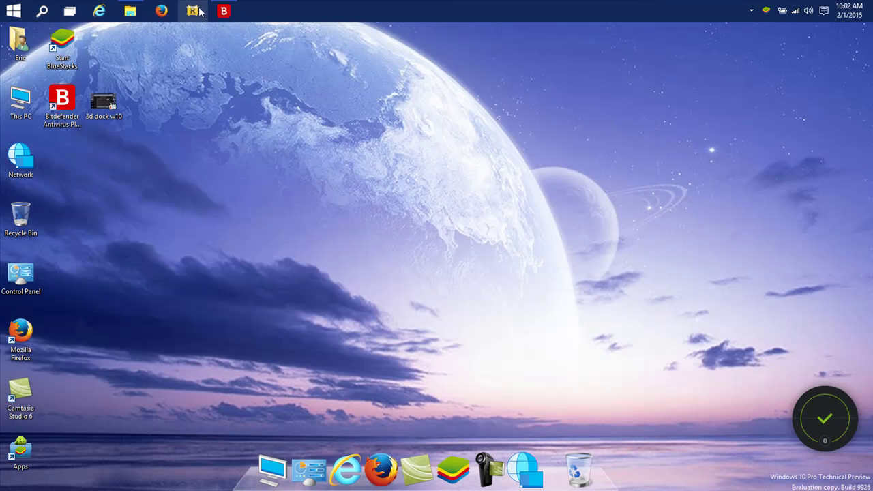
{"action": "left_click", "coordinate": [460, 473]}
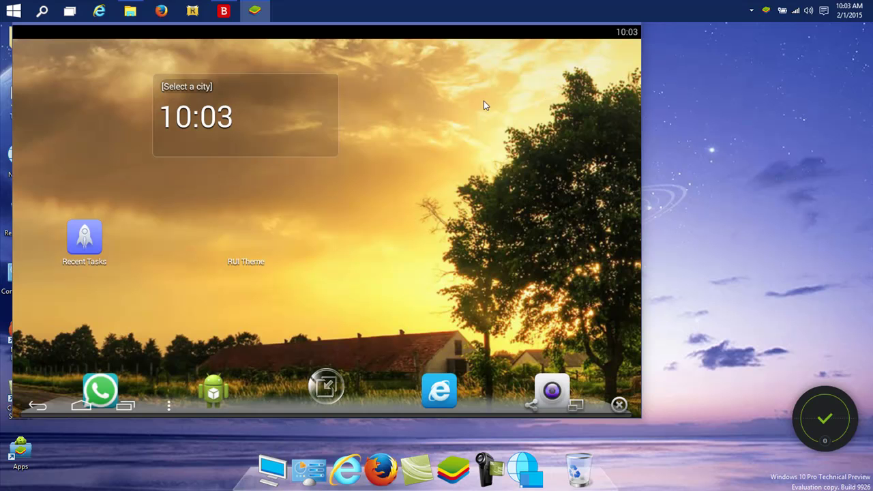
{"action": "left_click", "coordinate": [108, 387]}
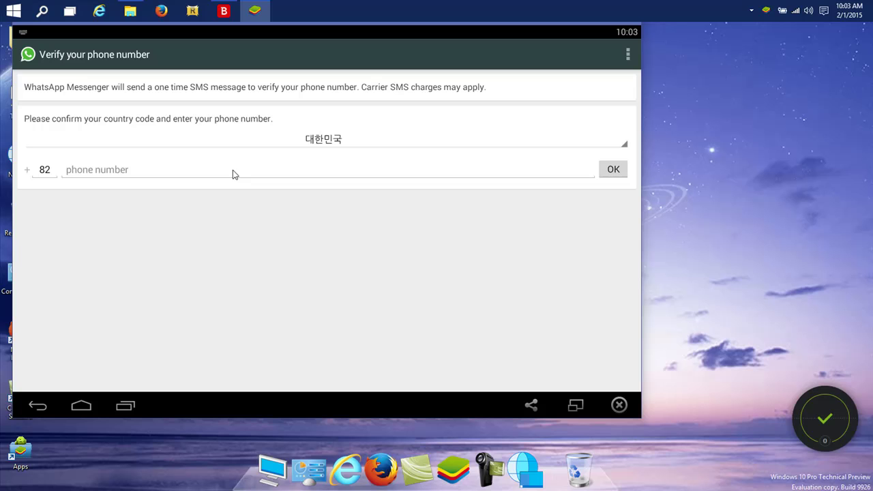
Step: Go back from WhatsApp's verification page to the Android home screen
{"action": "left_click", "coordinate": [29, 405]}
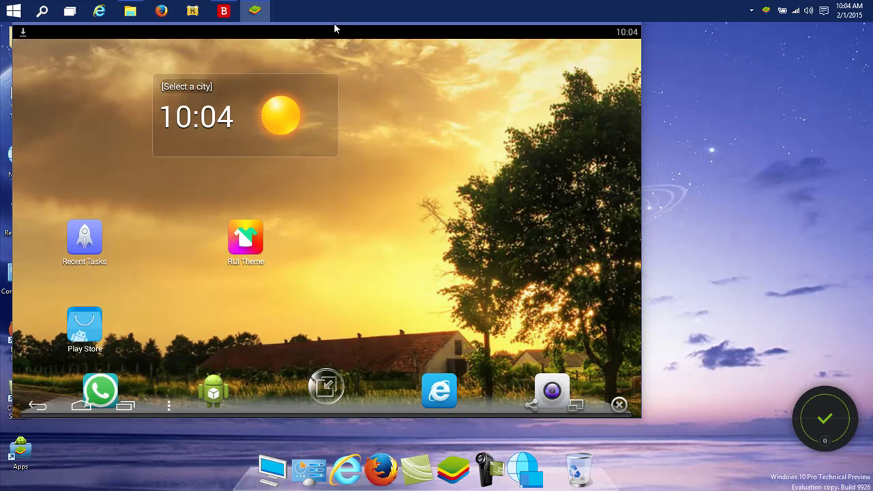
Step: Drag the BlueStacks window right and down toward the desktop centre
{"action": "mouse_move", "coordinate": [334, 28]}
{"action": "left_mouse_down"}
{"action": "mouse_move", "coordinate": [410, 49]}
{"action": "mouse_move", "coordinate": [506, 60]}
{"action": "mouse_move", "coordinate": [475, 53]}
{"action": "left_mouse_up"}
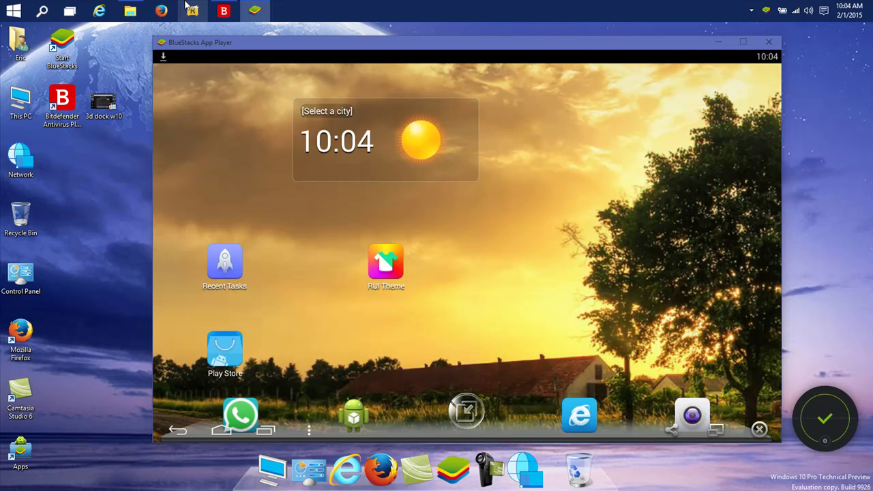
{"action": "mouse_move", "coordinate": [217, 14]}
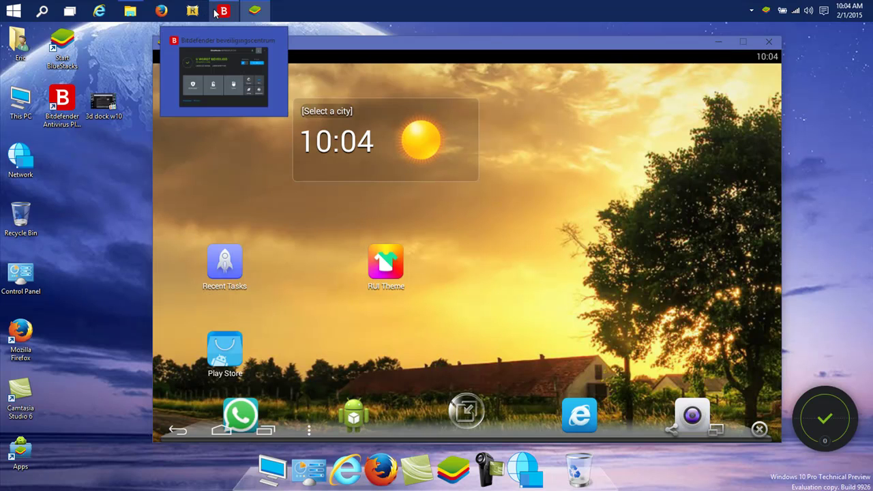
{"action": "mouse_move", "coordinate": [200, 66]}
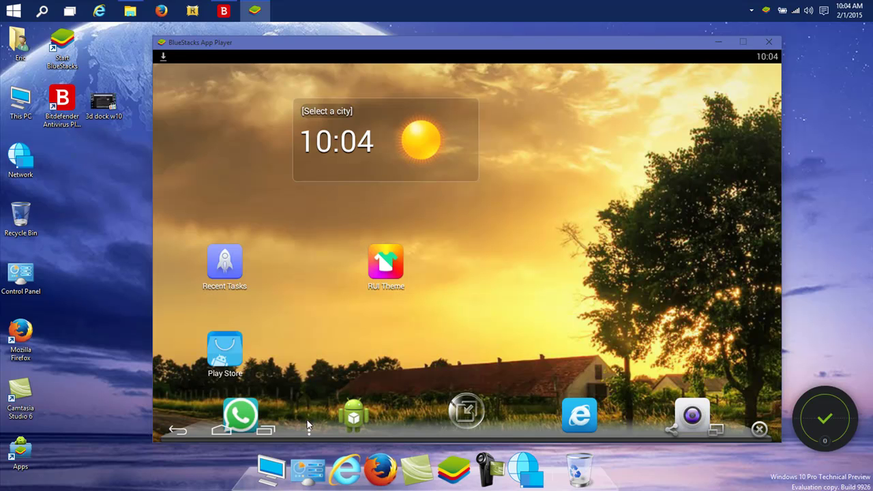
Step: Minimize BlueStacks App Player to leave the Windows desktop clear
{"action": "left_click", "coordinate": [720, 43]}
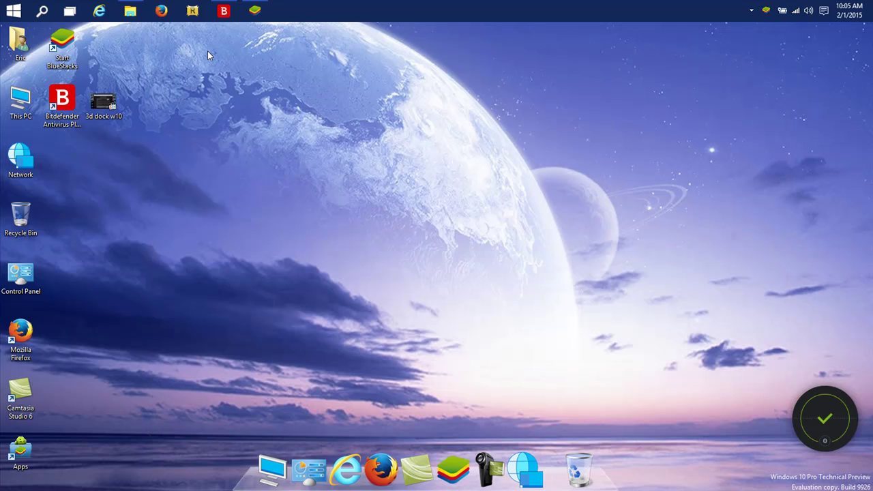